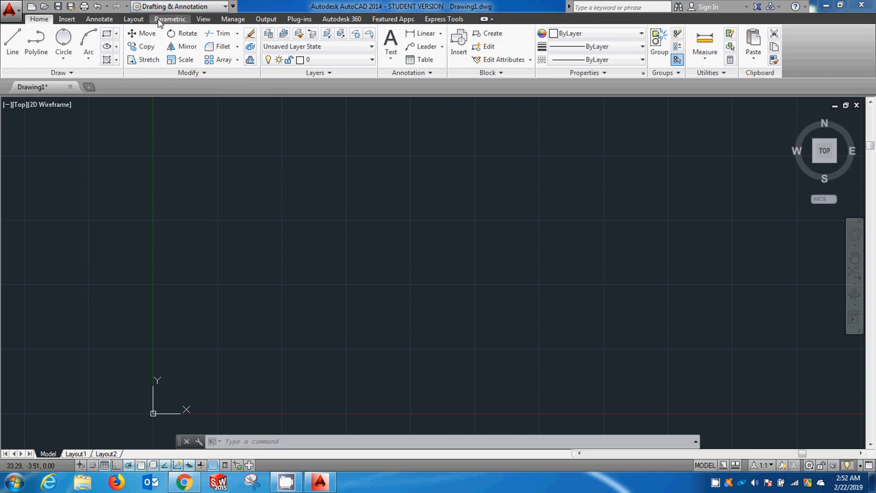
# Step: Set the workspace to Drafting & Annotation
pyautogui.click(224, 7)
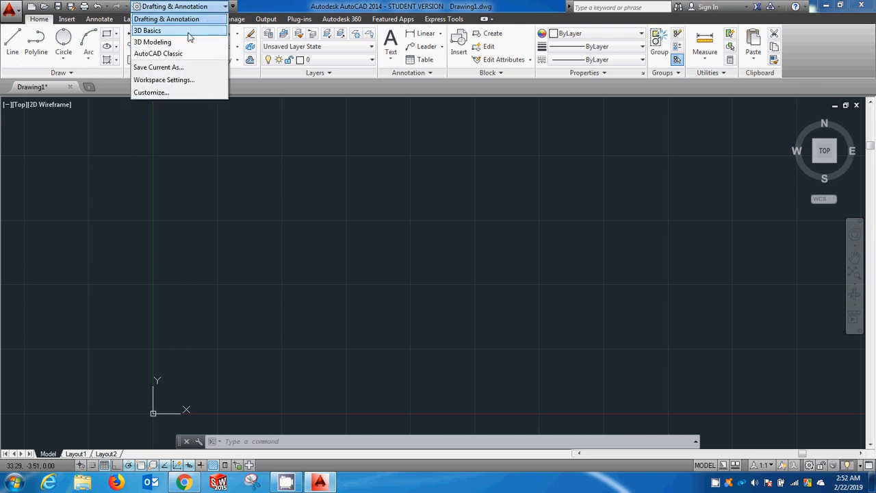
pyautogui.click(184, 21)
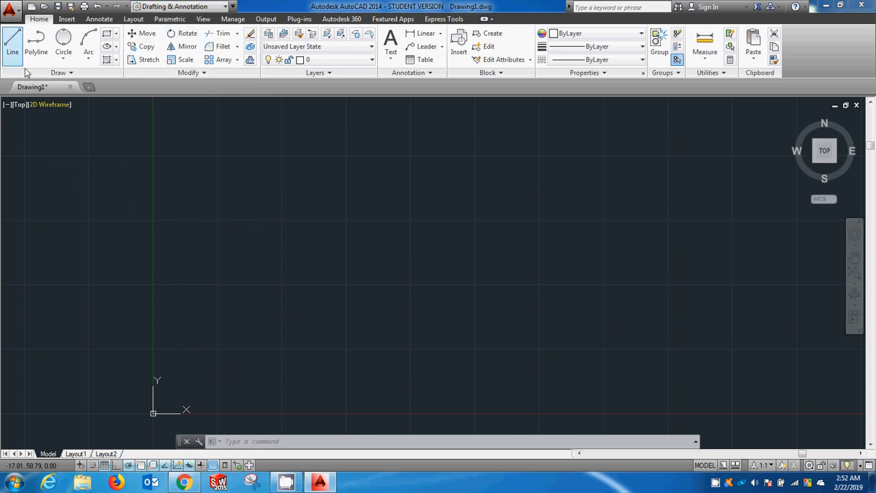
# Step: Draw a single horizontal line 10 units long in the empty drawing area with the Line command
pyautogui.click(58, 73)
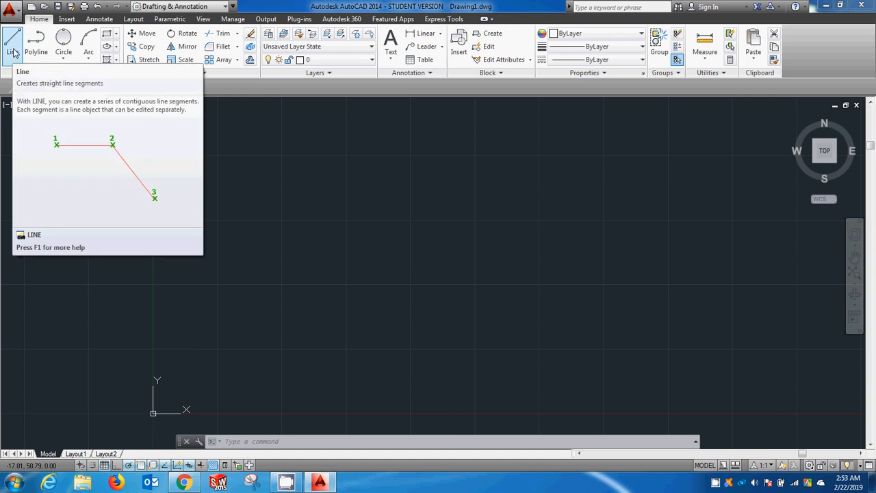
pyautogui.click(14, 52)
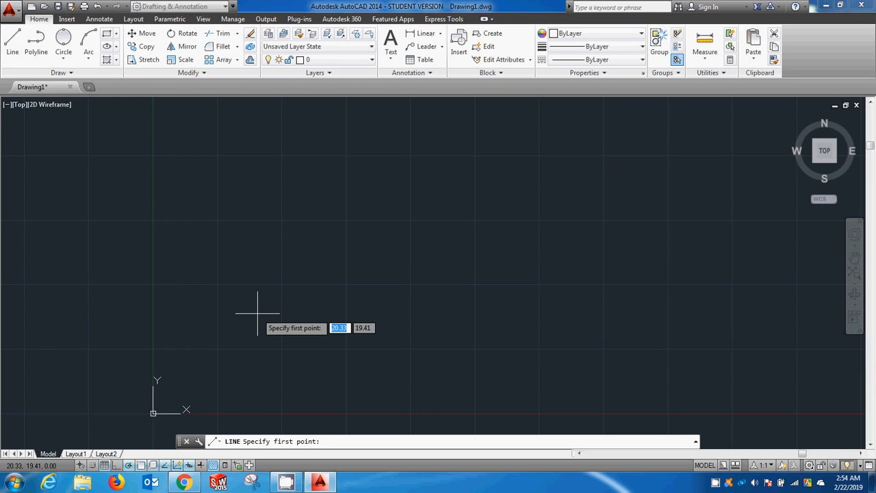
pyautogui.click(282, 281)
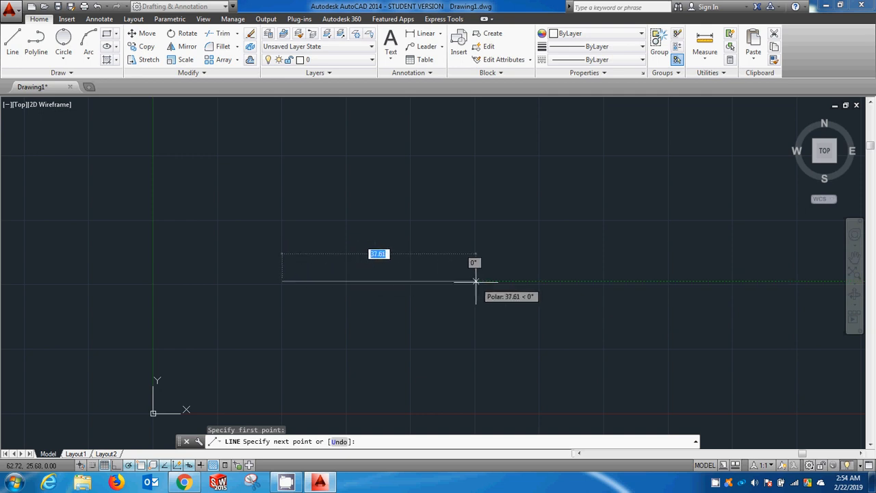
pyautogui.write('10')
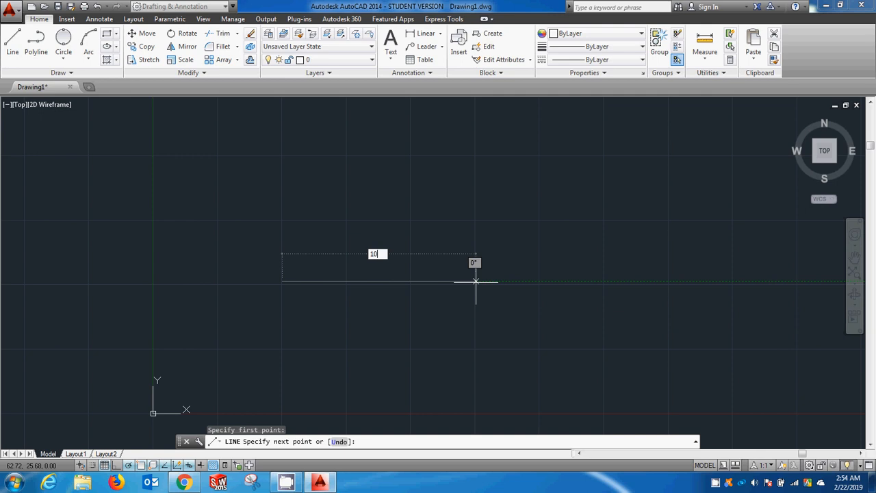
pyautogui.press('Return')
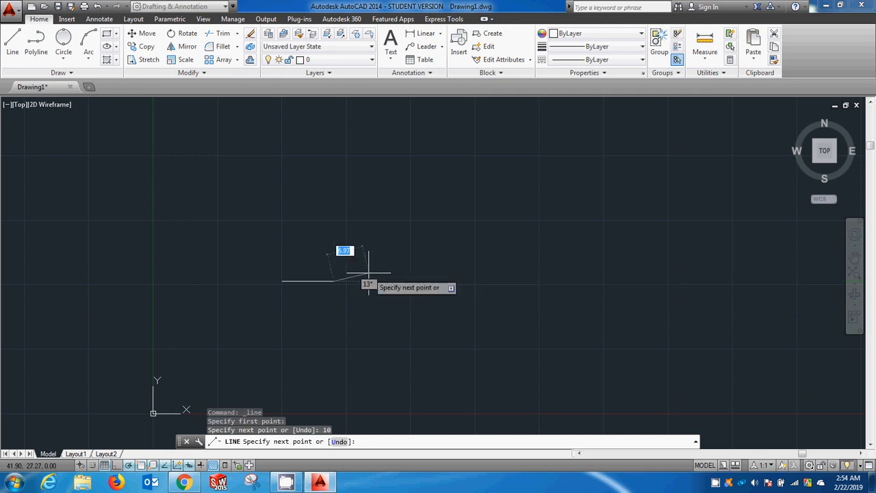
pyautogui.scroll(3, 333, 239)
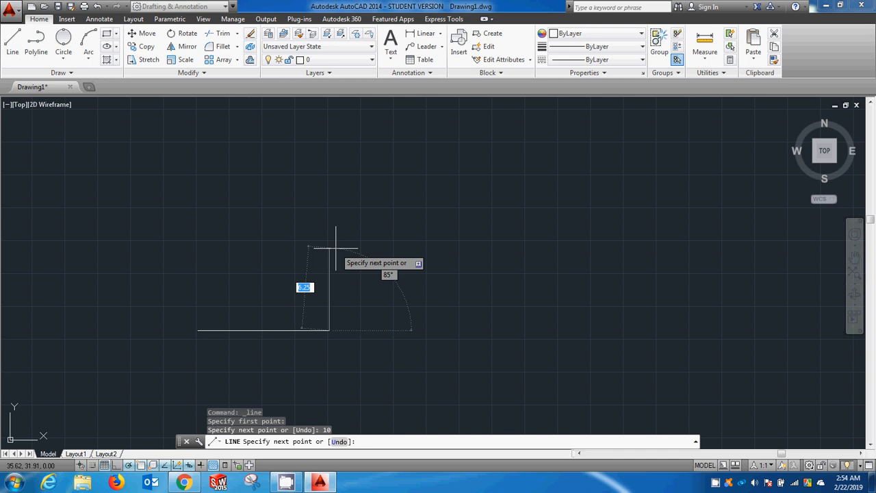
pyautogui.scroll(-2, 335, 248)
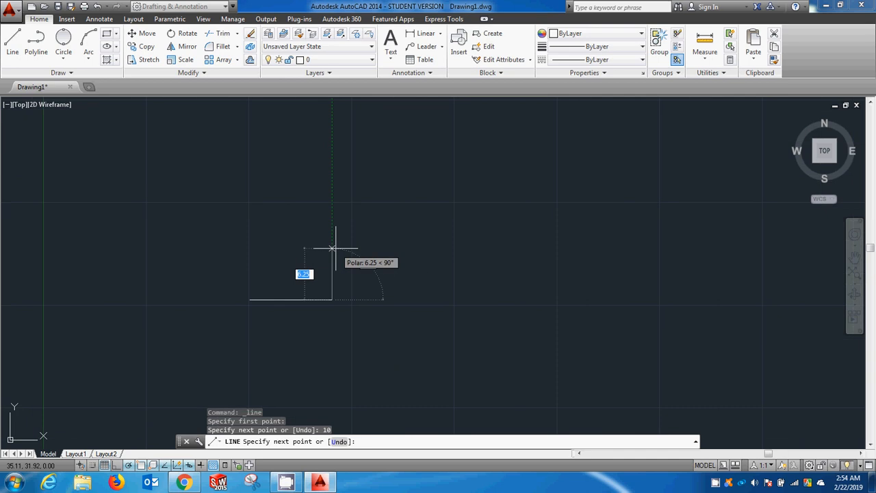
pyautogui.rightClick(332, 248)
pyautogui.click(355, 255)
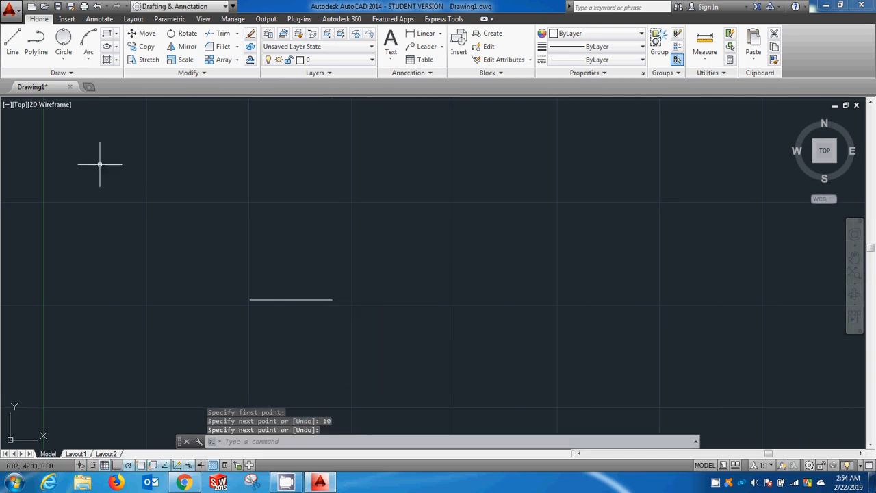
# Step: Draw a separate line 10 units long at a 20° angle, starting to the right of the horizontal line
pyautogui.click(12, 45)
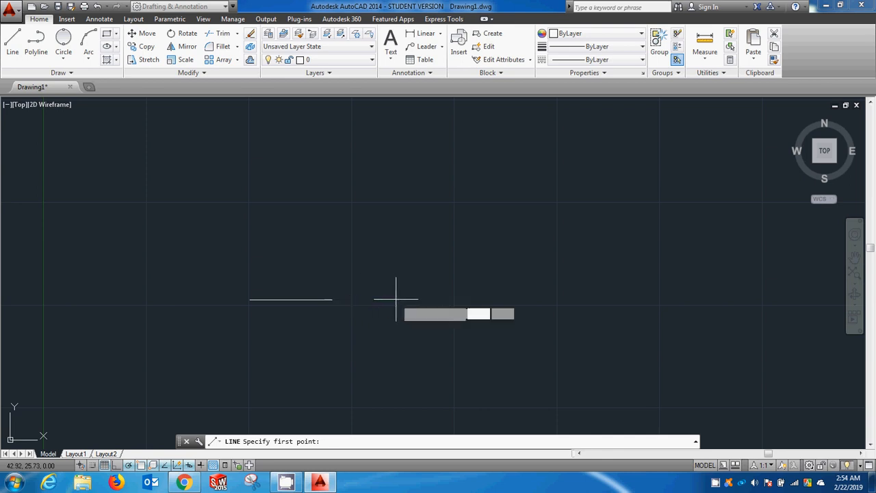
pyautogui.click(395, 300)
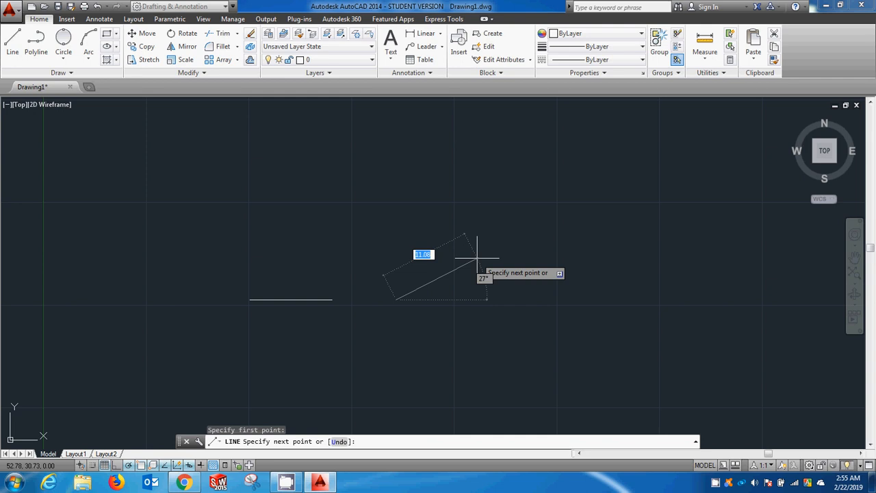
pyautogui.write('10')
pyautogui.press('Tab')
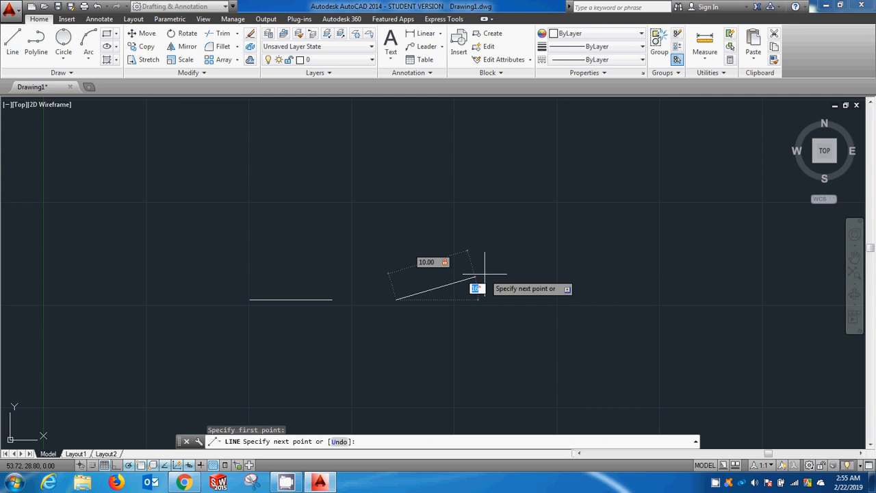
pyautogui.write('20')
pyautogui.press('Return')
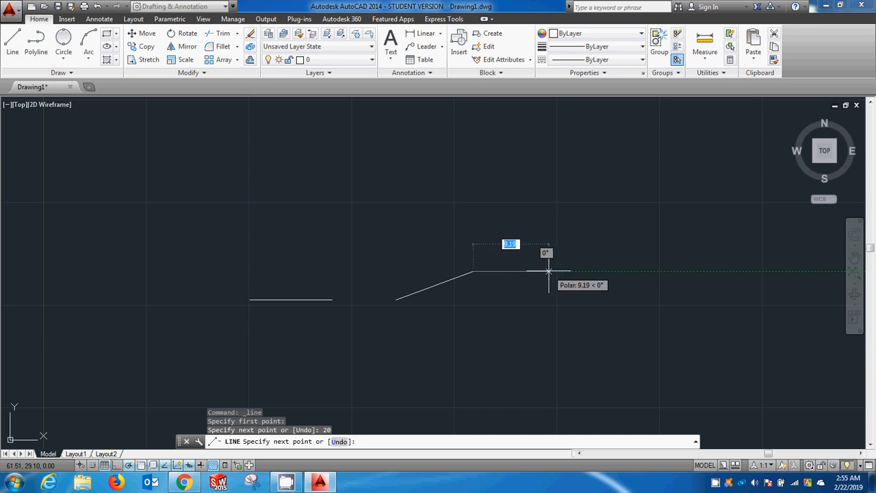
pyautogui.rightClick(473, 228)
pyautogui.click(493, 235)
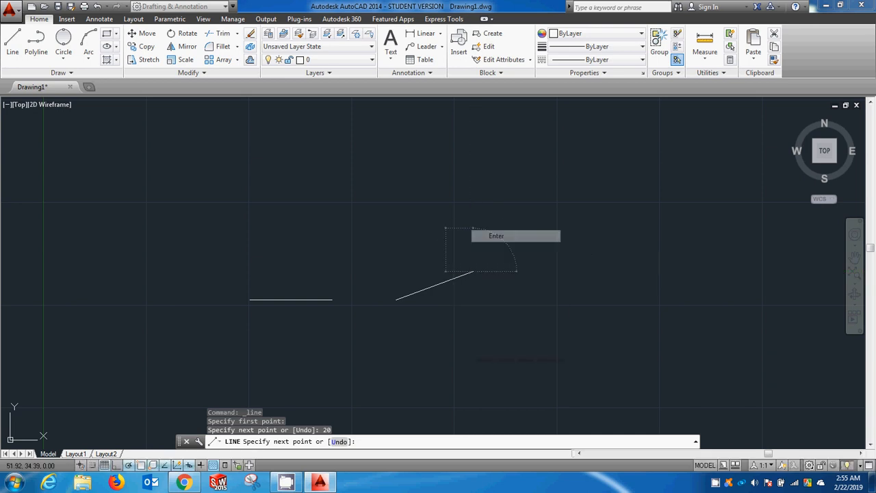
# Step: Draw a horizontal line about 10.5 units long to the right from the lower endpoint of the 20° line
pyautogui.click(8, 50)
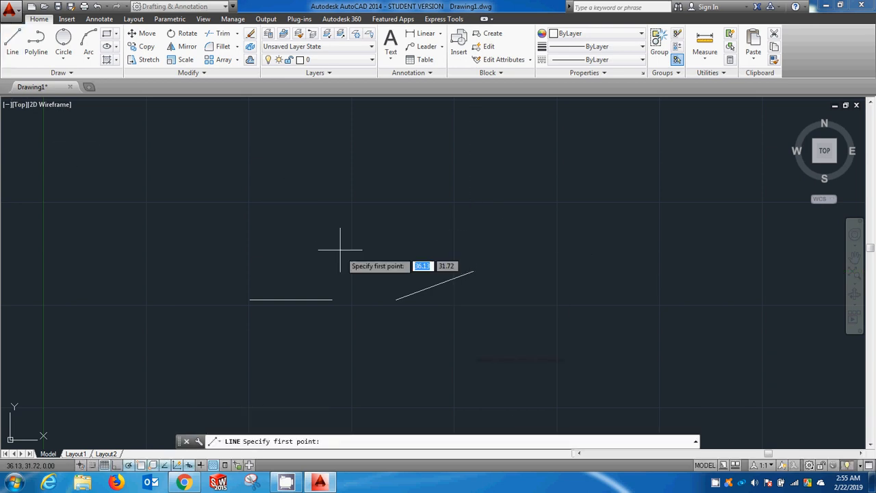
pyautogui.click(397, 299)
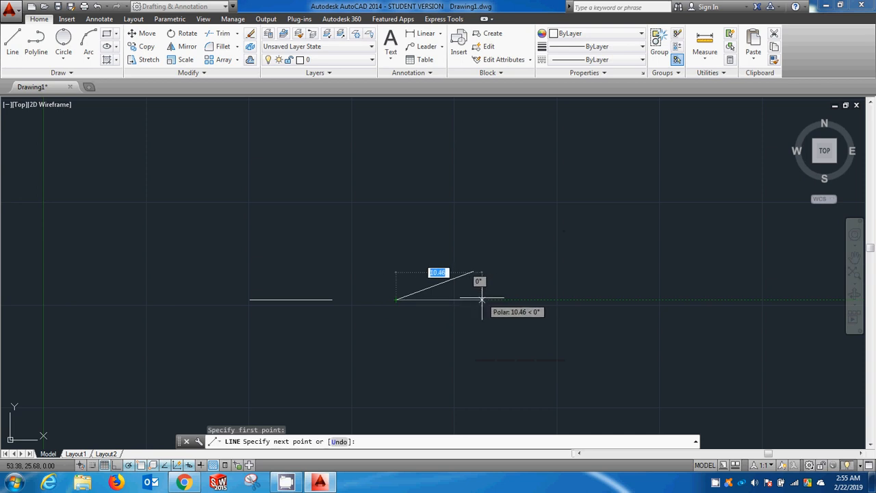
pyautogui.click(483, 299)
pyautogui.rightClick(482, 299)
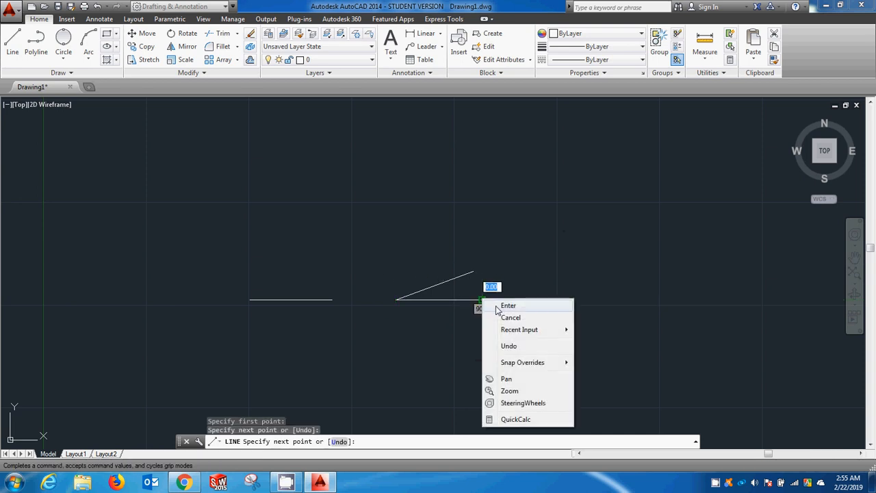
pyautogui.click(506, 306)
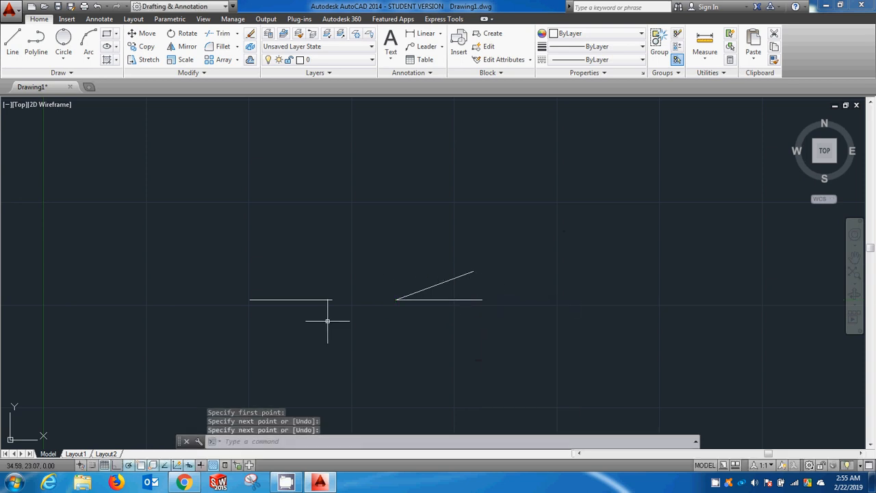
# Step: Draw a polyline right of the angled lines with a 10-unit horizontal segment followed by a 10-unit segment at 45°
pyautogui.click(32, 43)
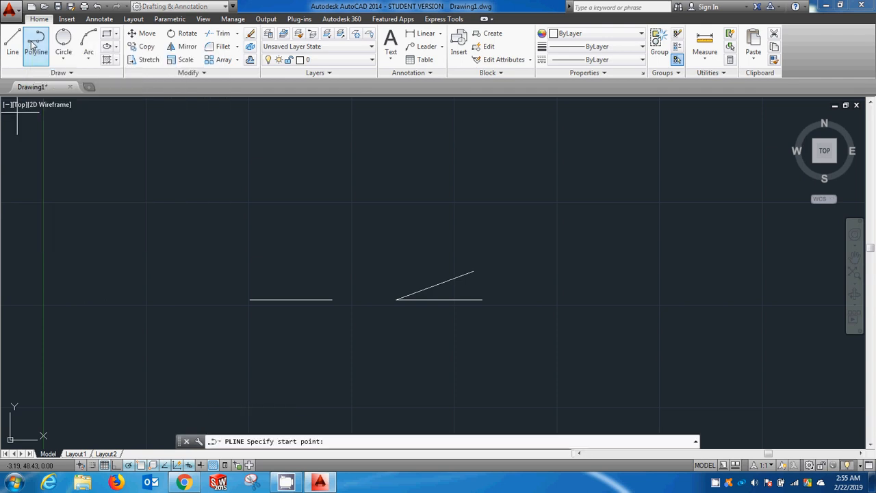
pyautogui.click(531, 298)
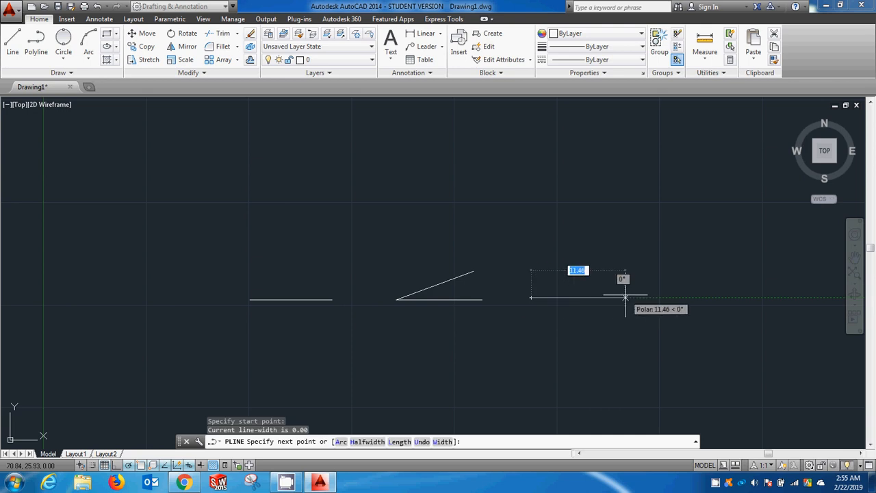
pyautogui.write('10')
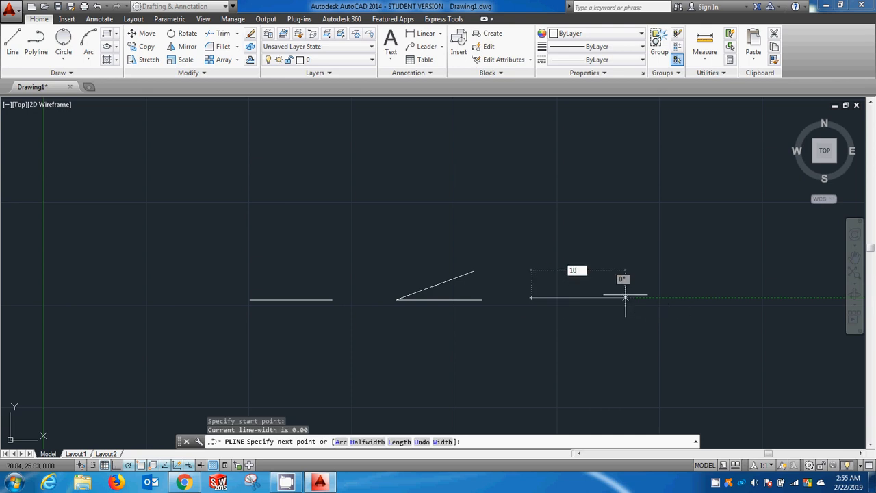
pyautogui.press('Return')
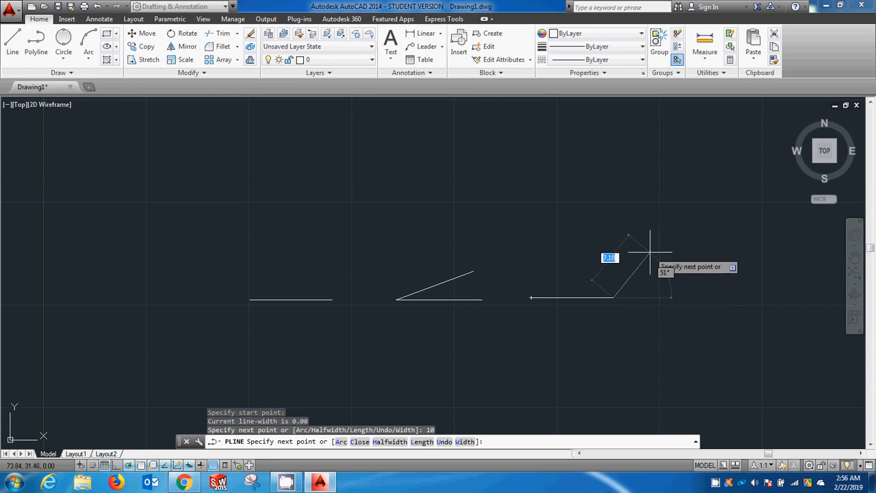
pyautogui.write('10')
pyautogui.press('Tab')
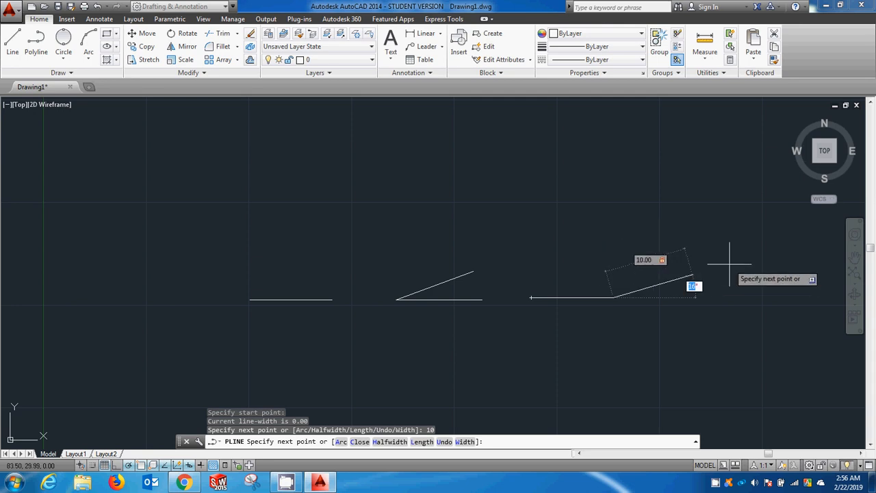
pyautogui.write('45')
pyautogui.press('Return')
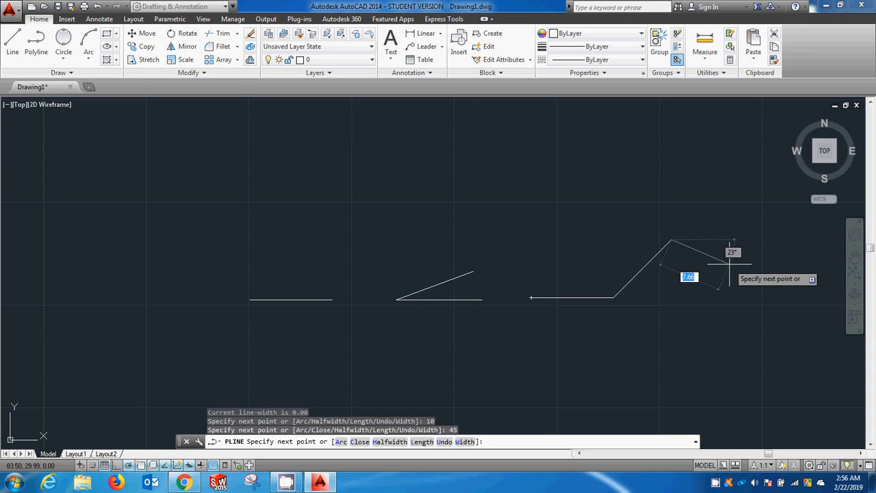
pyautogui.press('Return')
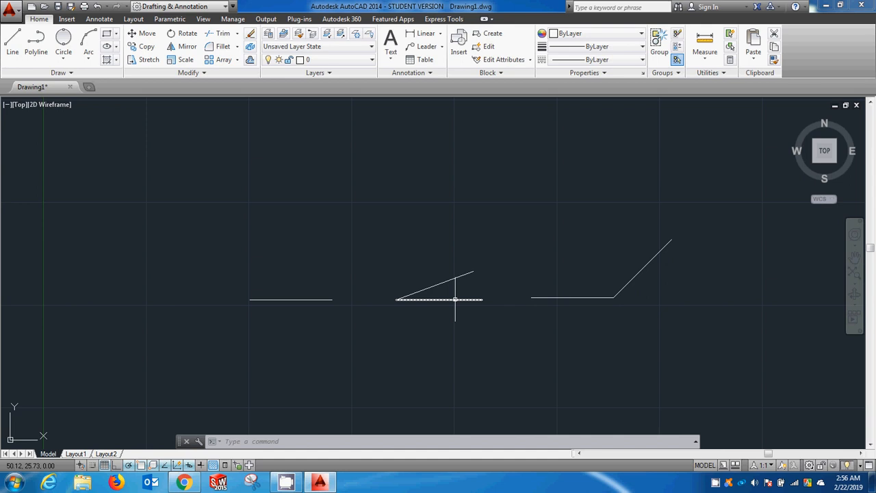
# Step: Convert the 20° line into a polyline with the PEDIT command
pyautogui.scroll(5, 454, 279)
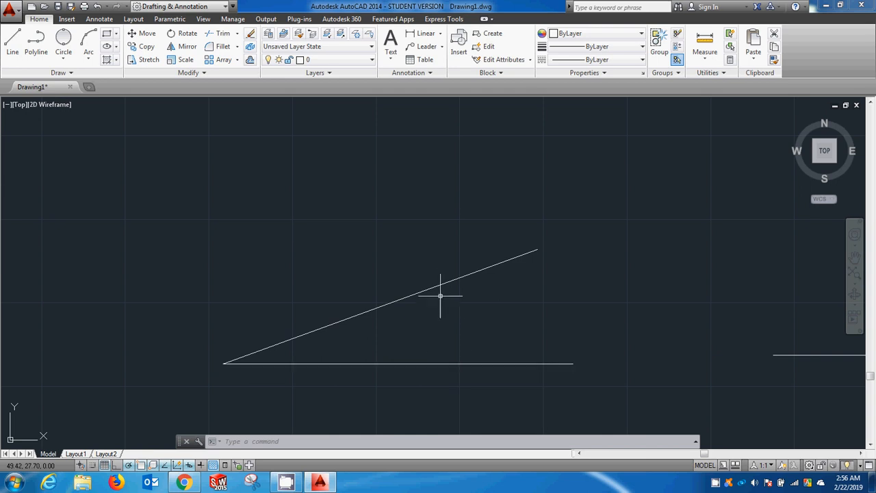
pyautogui.scroll(-4, 332, 333)
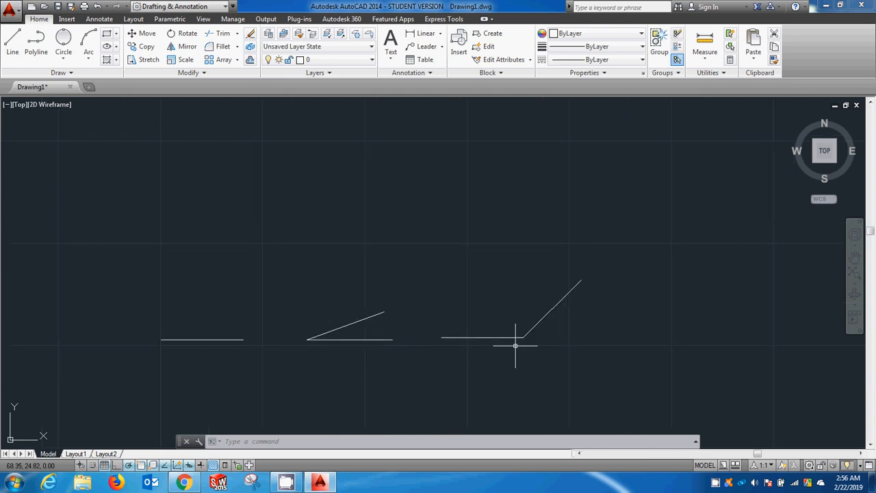
pyautogui.scroll(3, 526, 323)
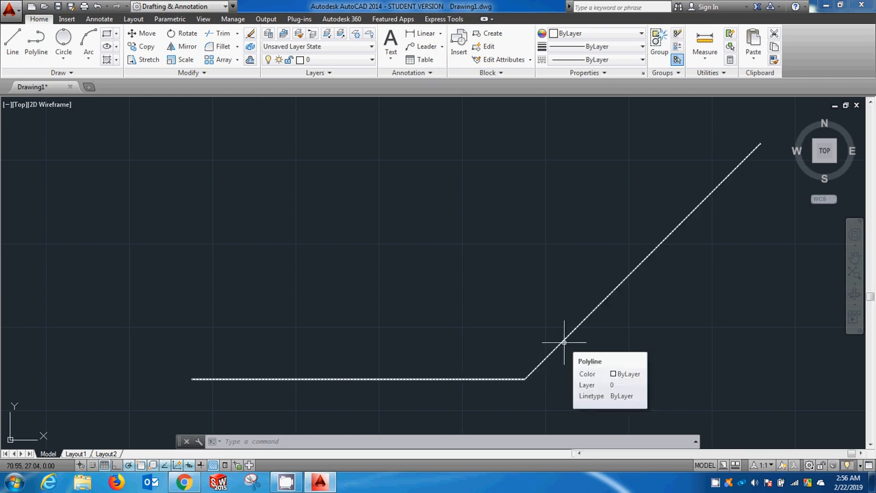
pyautogui.scroll(-4, 564, 342)
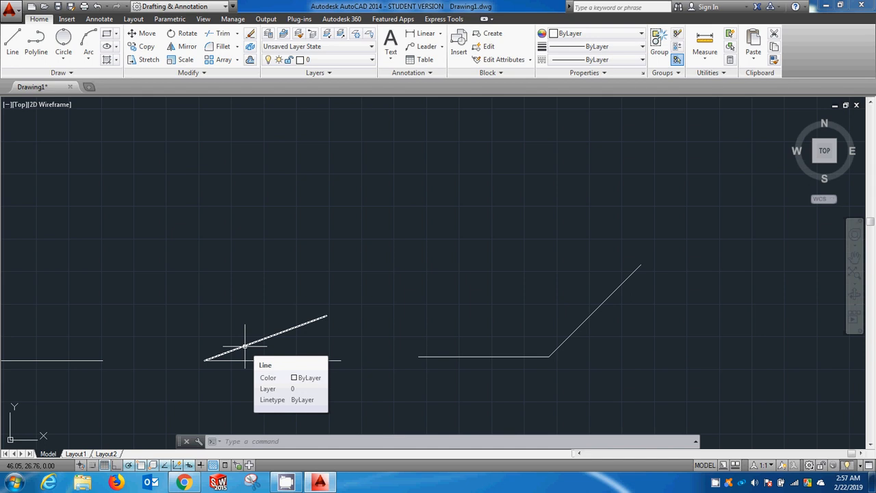
pyautogui.write('P')
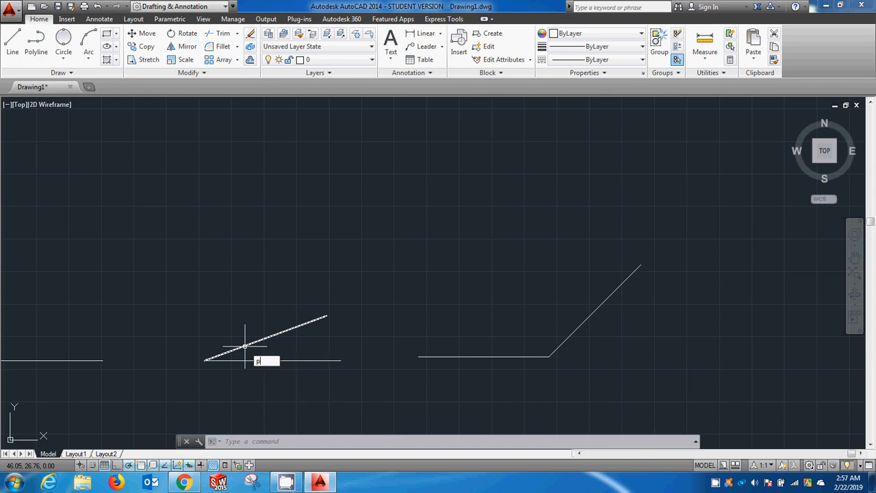
pyautogui.write('EDIT')
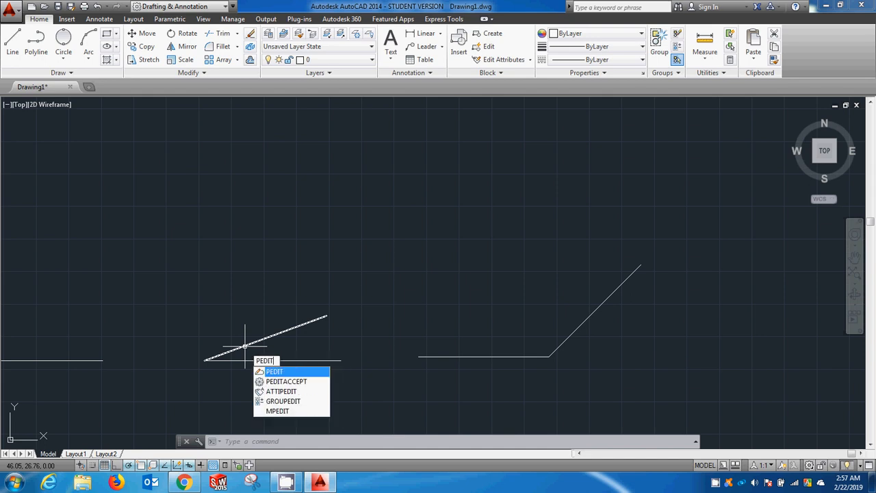
pyautogui.press('Return')
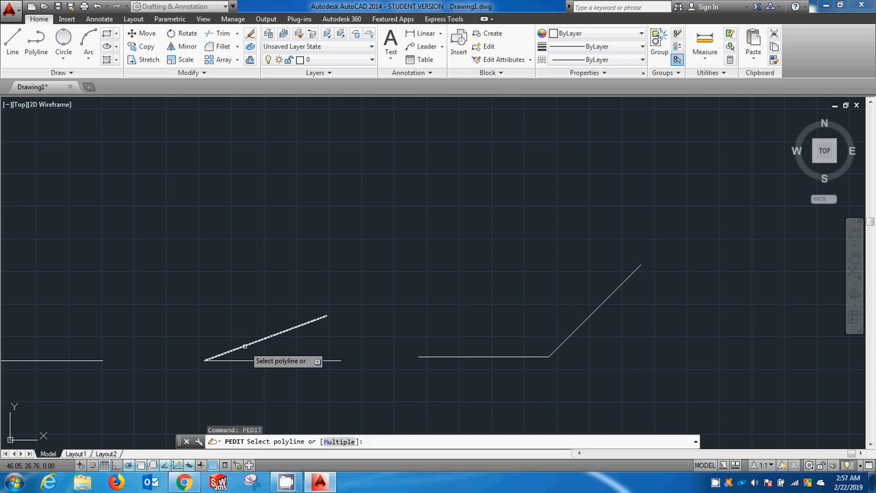
pyautogui.click(256, 341)
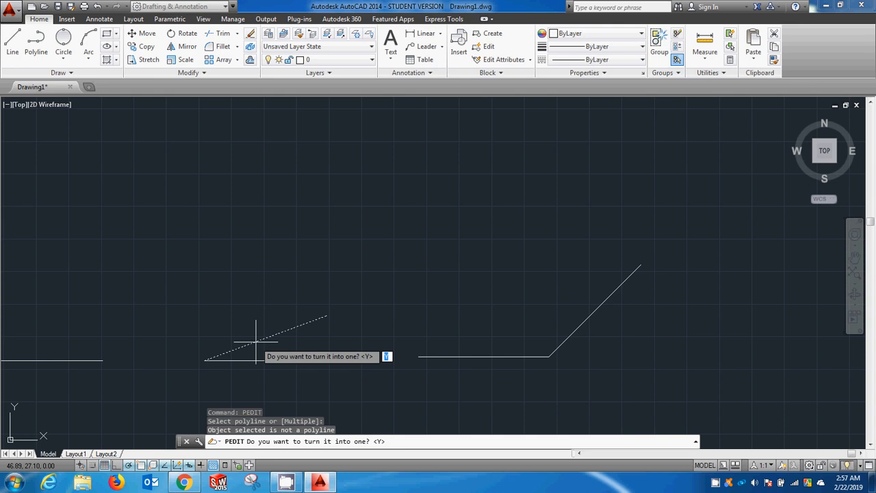
pyautogui.press('Return')
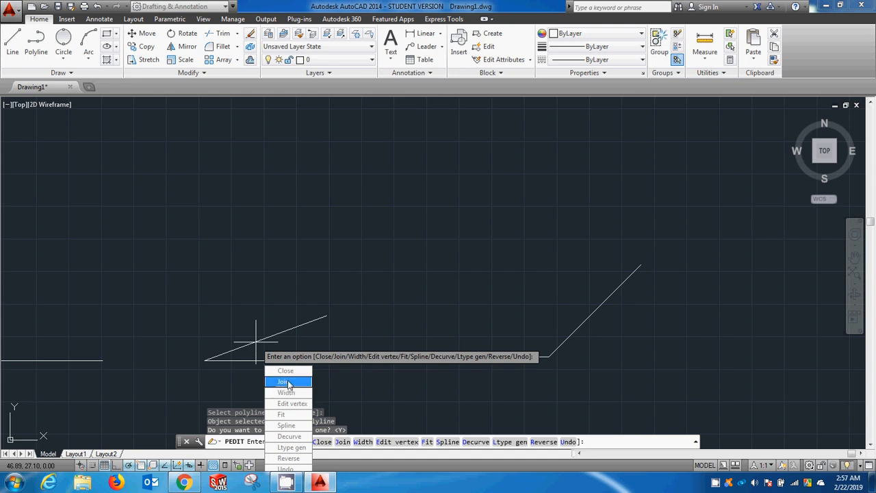
# Step: Join the 20° line and the horizontal line meeting its lower end into a single polyline
pyautogui.click(287, 385)
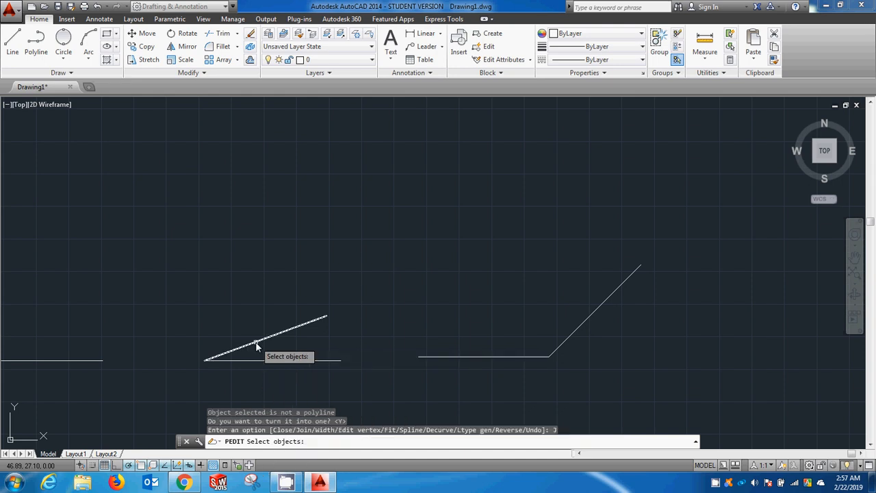
pyautogui.click(257, 345)
pyautogui.click(265, 360)
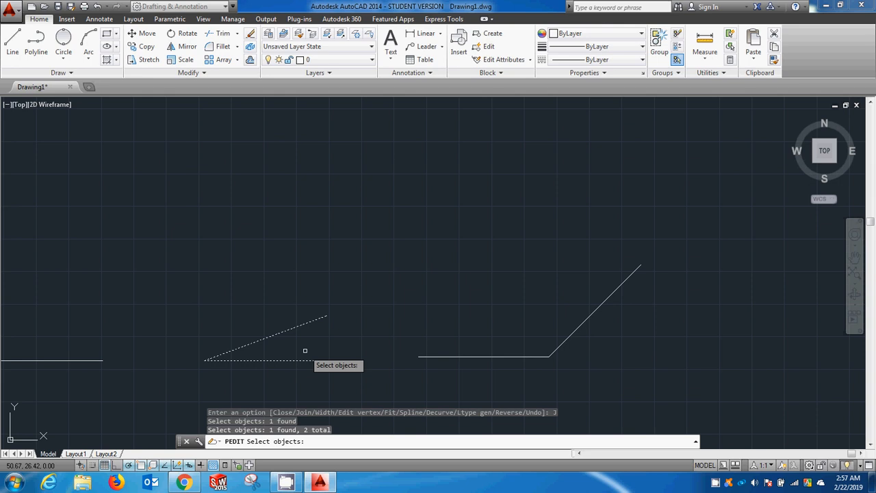
pyautogui.press('Return')
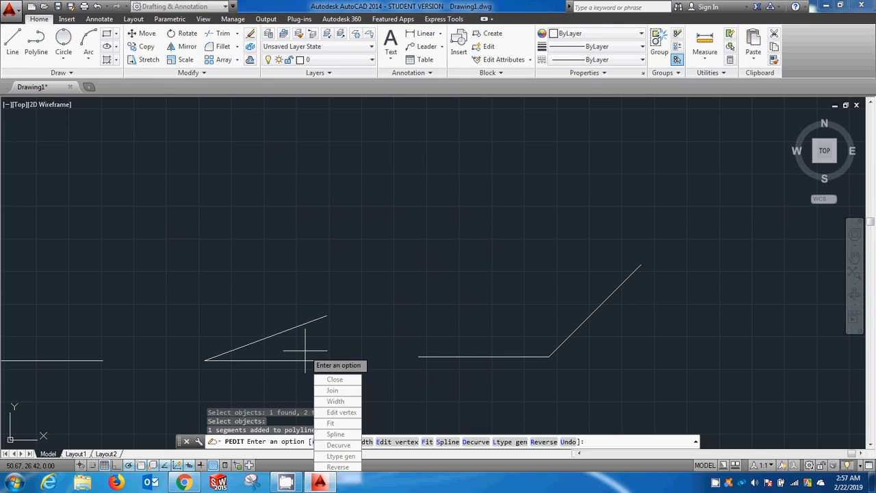
pyautogui.press('Return')
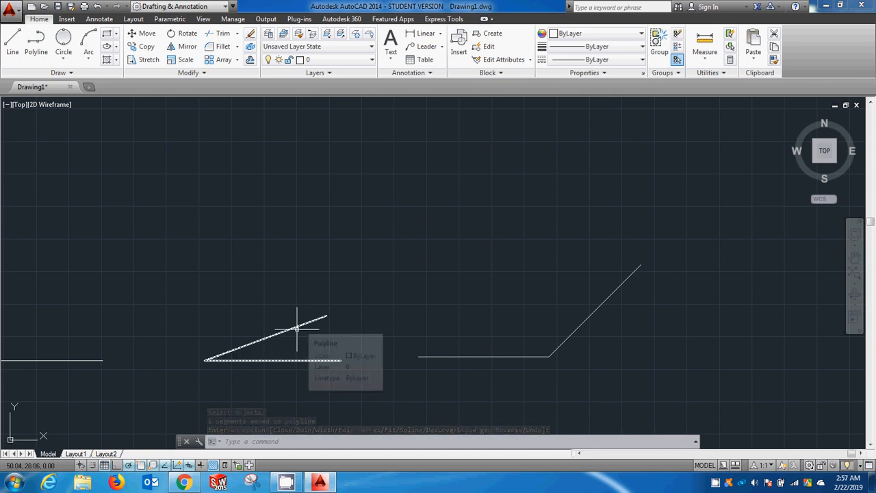
# Step: Explode the polyline with the horizontal and 45° segments into separate lines
pyautogui.click(532, 356)
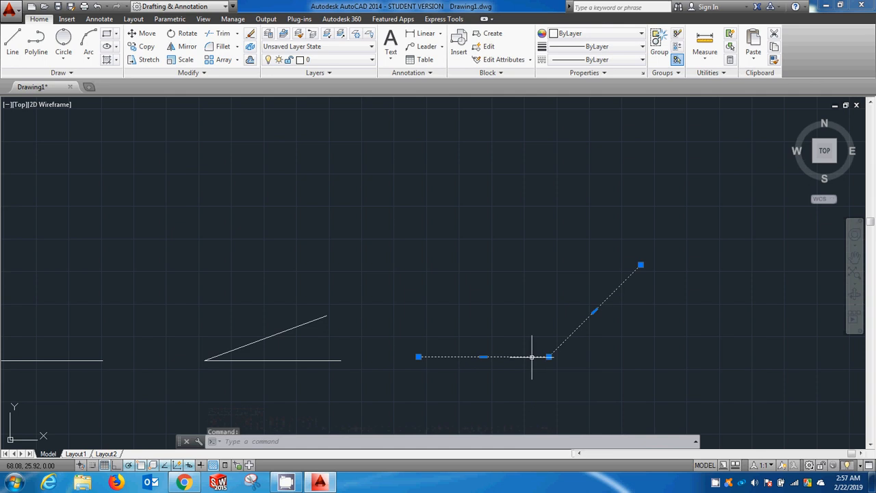
pyautogui.write('ex')
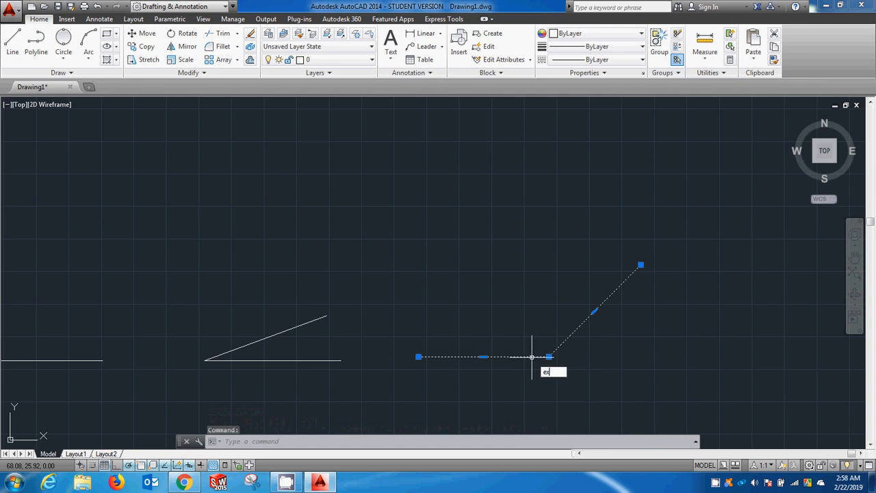
pyautogui.write('plo')
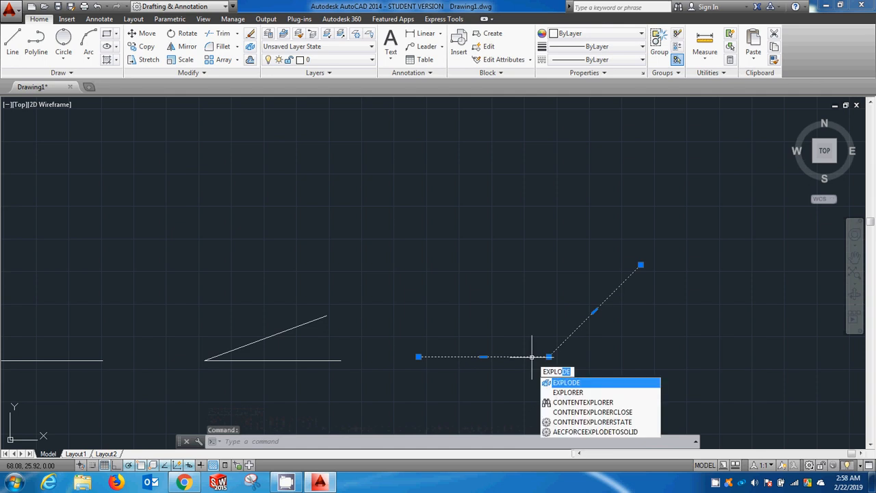
pyautogui.write('de')
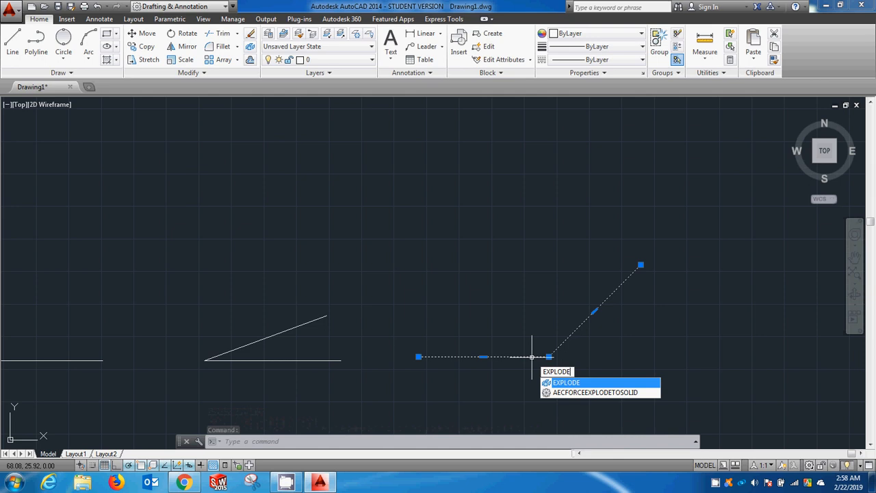
pyautogui.press('Return')
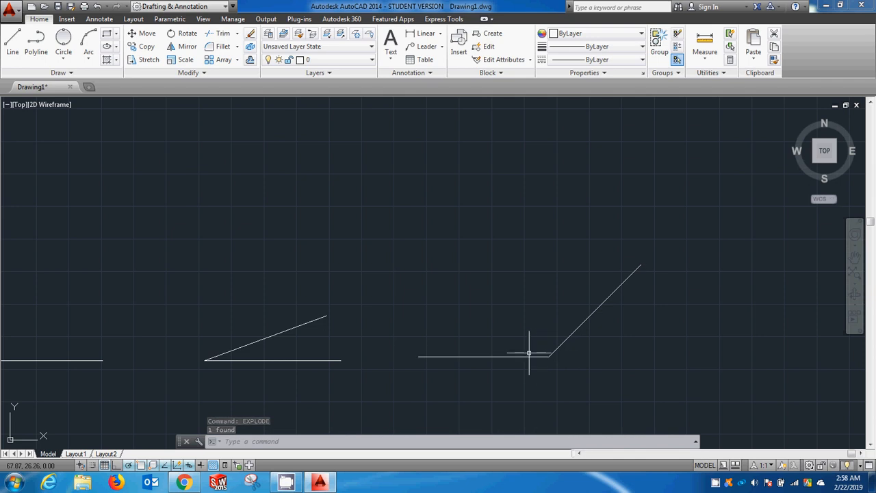
# Step: Draw a center-radius circle with a radius of 7 in the empty space right of the 45° line
pyautogui.scroll(-2, 256, 405)
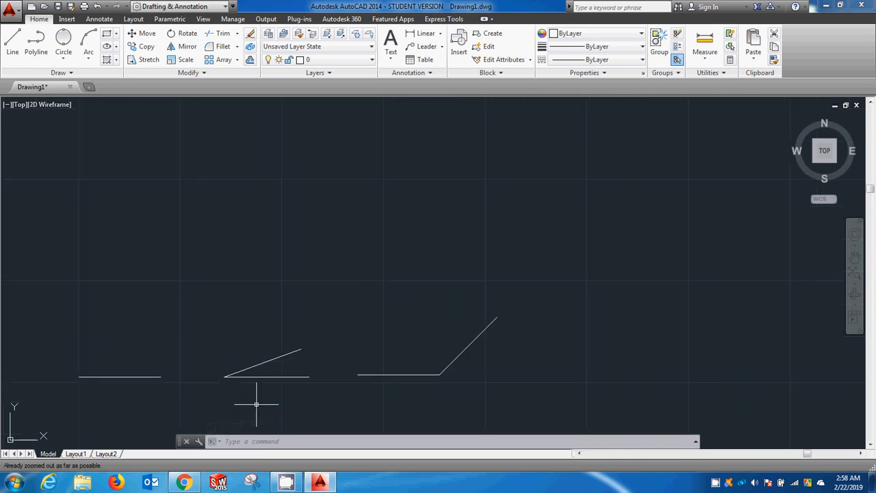
pyautogui.moveTo(562, 397); pyautogui.dragTo(458, 385, button='middle')
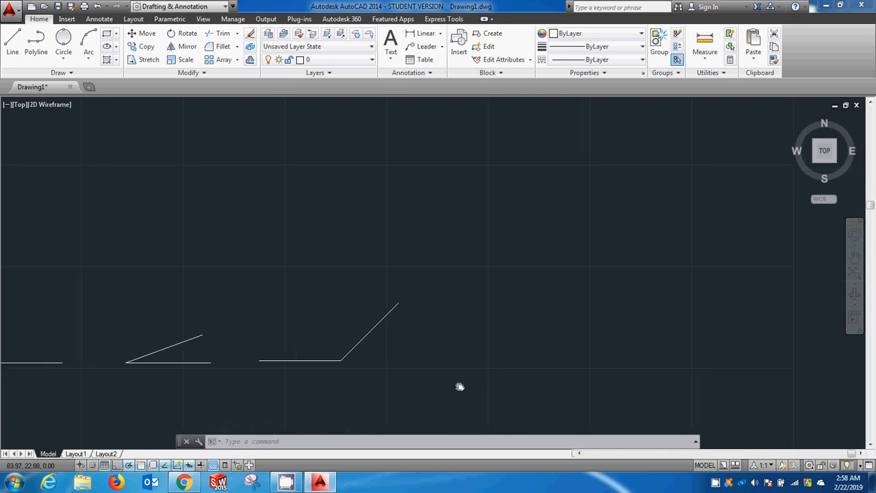
pyautogui.click(65, 60)
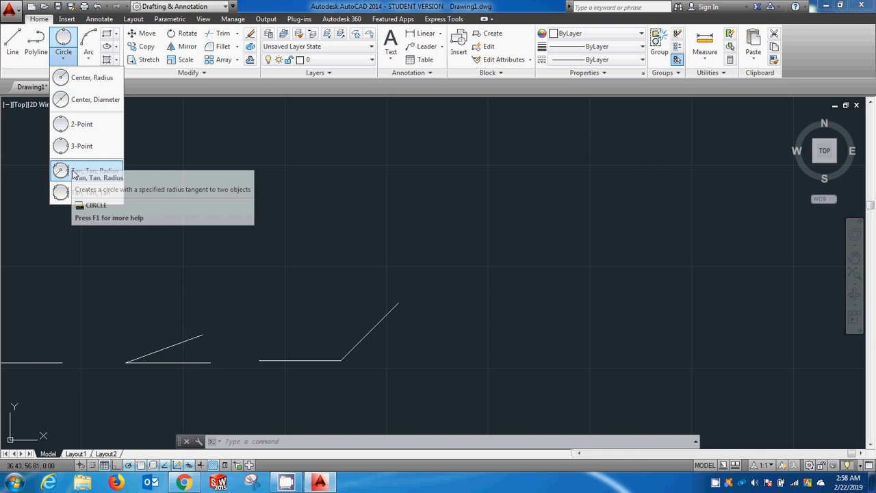
pyautogui.click(86, 78)
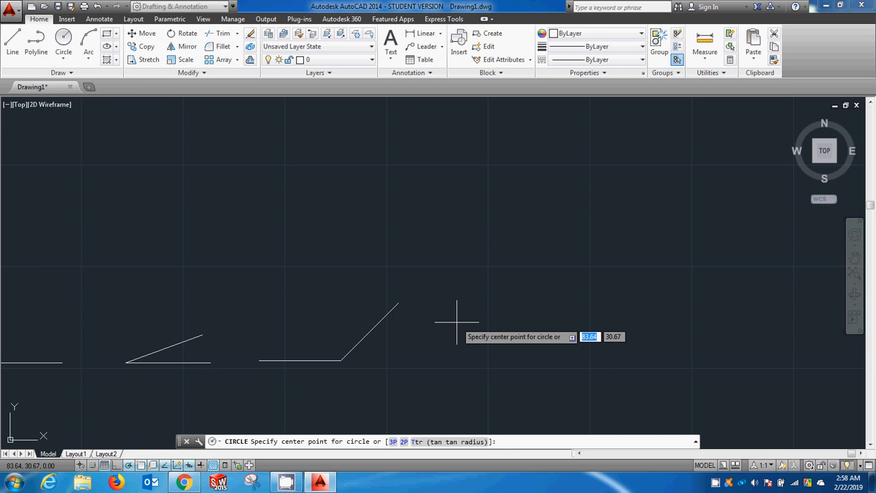
pyautogui.click(524, 332)
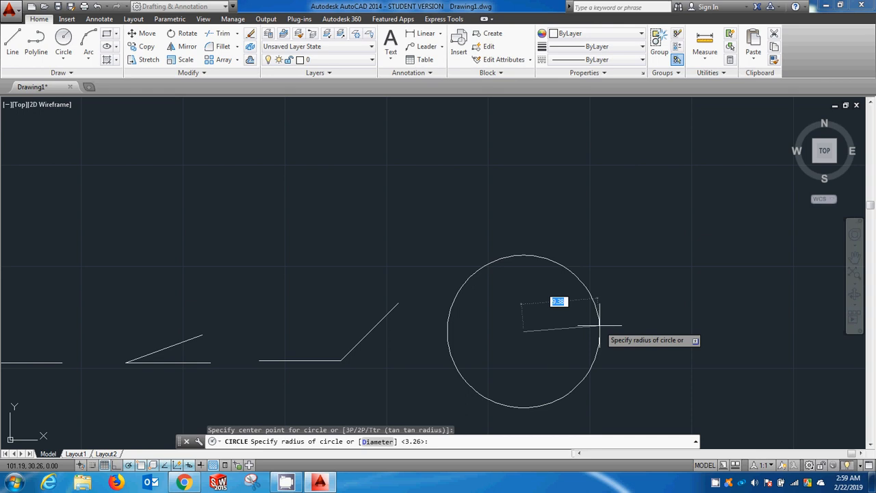
pyautogui.write('7')
pyautogui.press('Return')
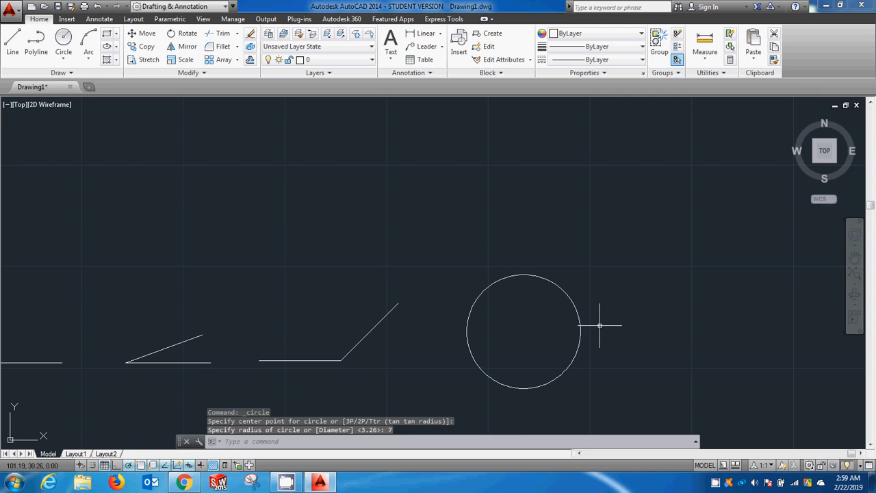
# Step: Draw a 3-point circle through the exploded horizontal line's two endpoints and the upper end of the 45° line
pyautogui.click(60, 62)
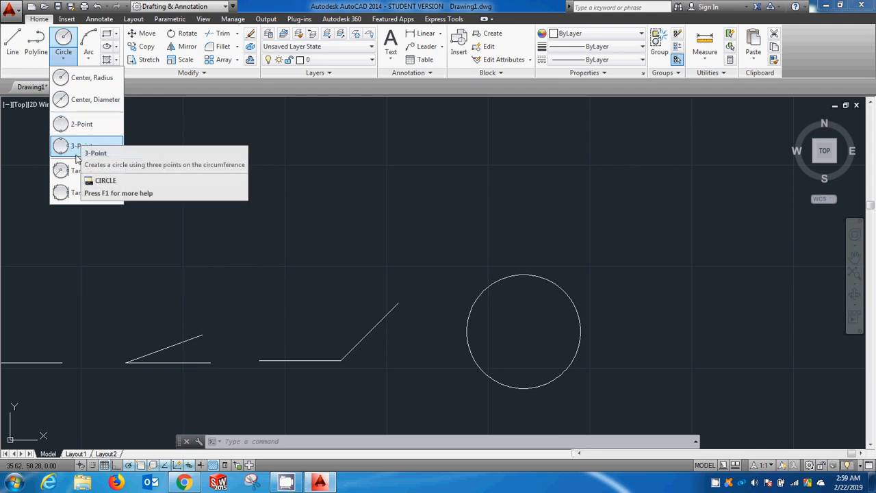
pyautogui.click(77, 148)
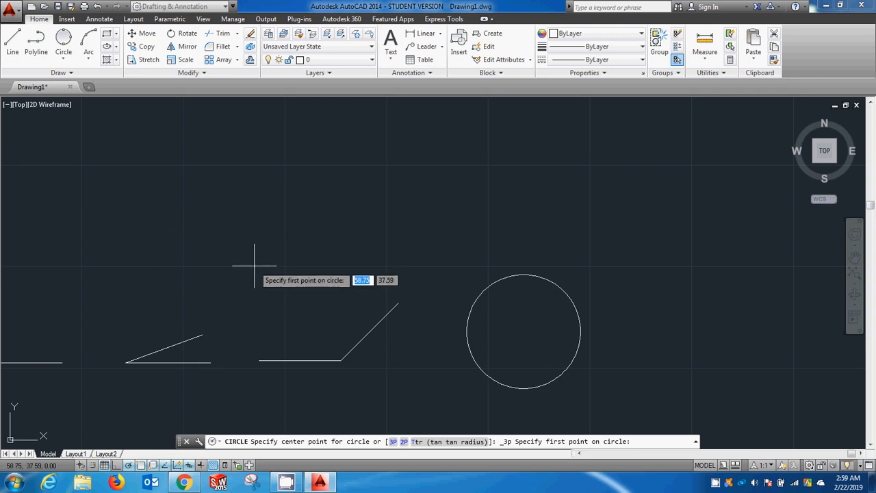
pyautogui.click(63, 55)
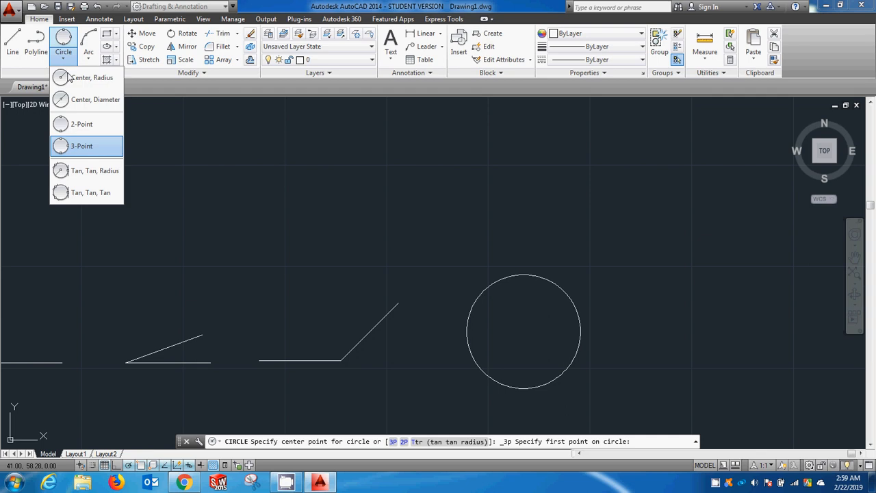
pyautogui.click(79, 145)
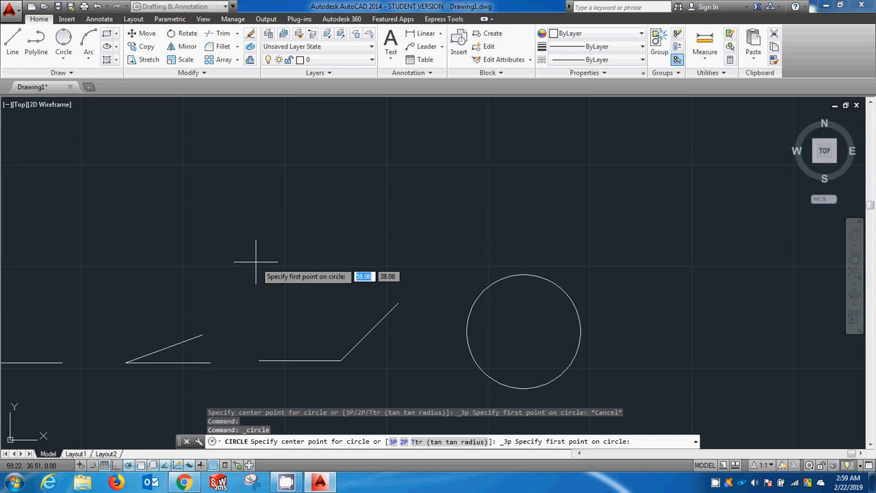
pyautogui.click(258, 360)
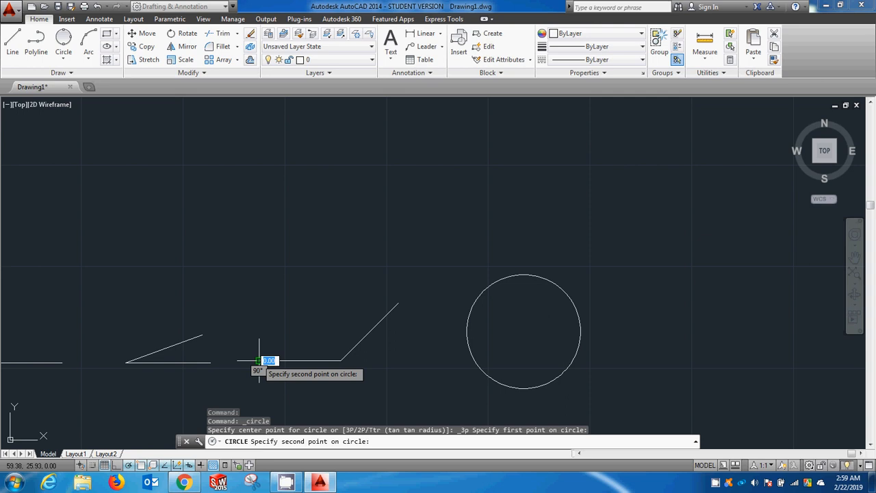
pyautogui.click(340, 360)
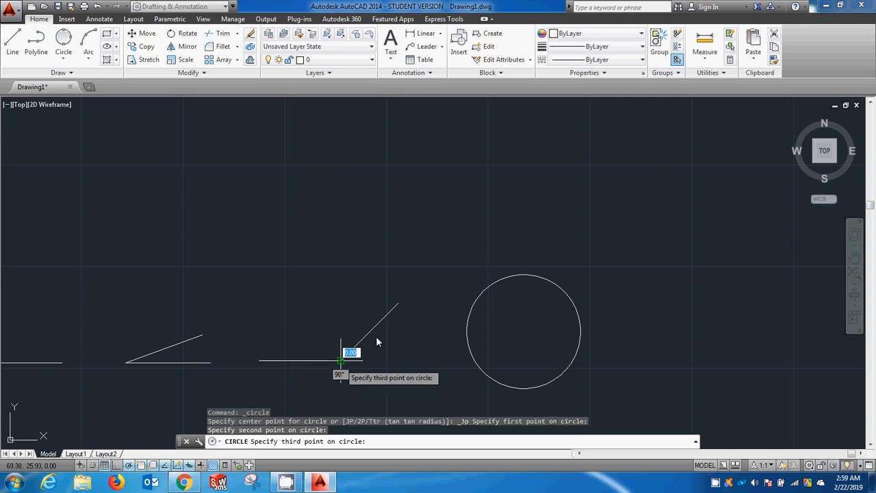
pyautogui.click(398, 301)
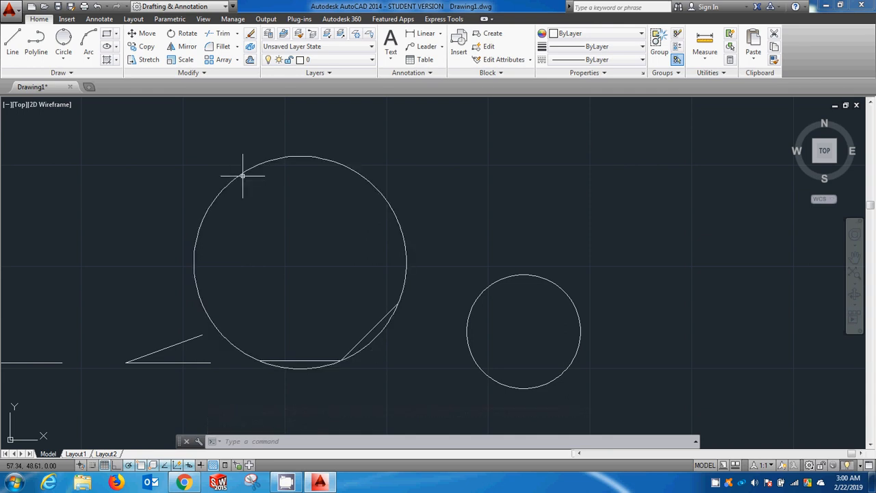
# Step: Draw a 2-point circle using the two endpoints of the leftmost horizontal line as its diameter
pyautogui.scroll(-2, 188, 216)
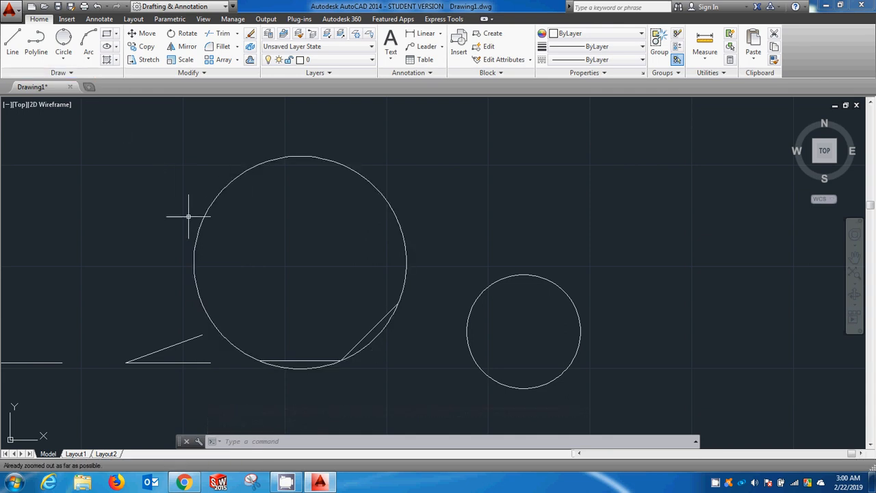
pyautogui.moveTo(139, 234); pyautogui.dragTo(189, 227, button='middle')
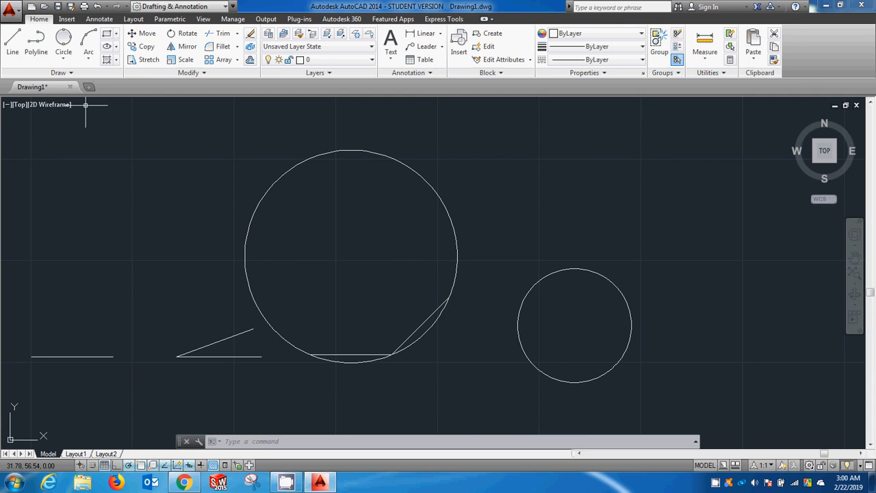
pyautogui.click(70, 63)
pyautogui.click(75, 125)
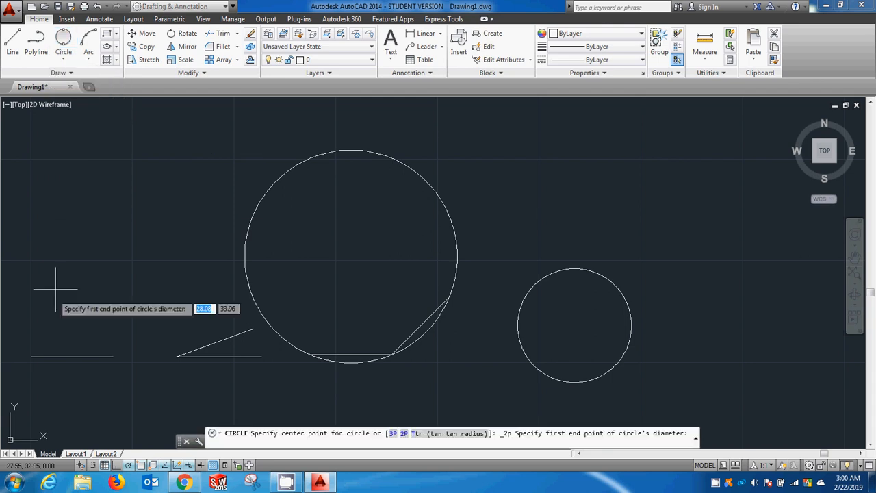
pyautogui.click(31, 356)
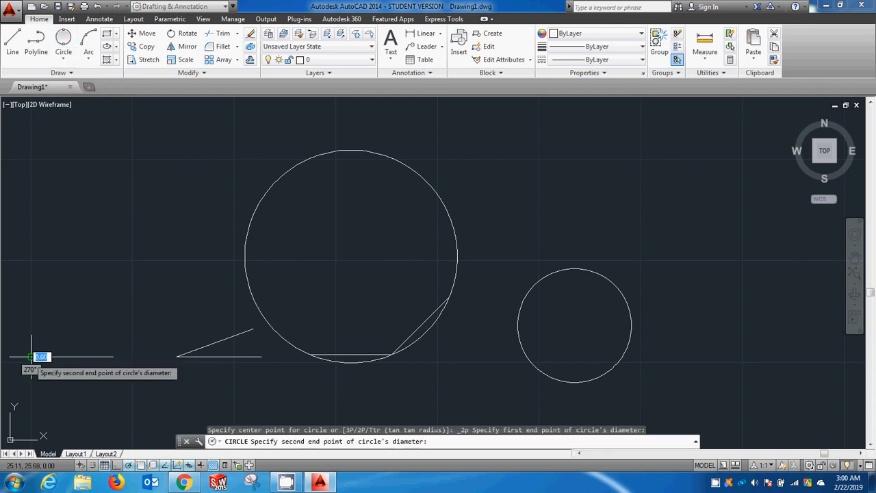
pyautogui.click(113, 355)
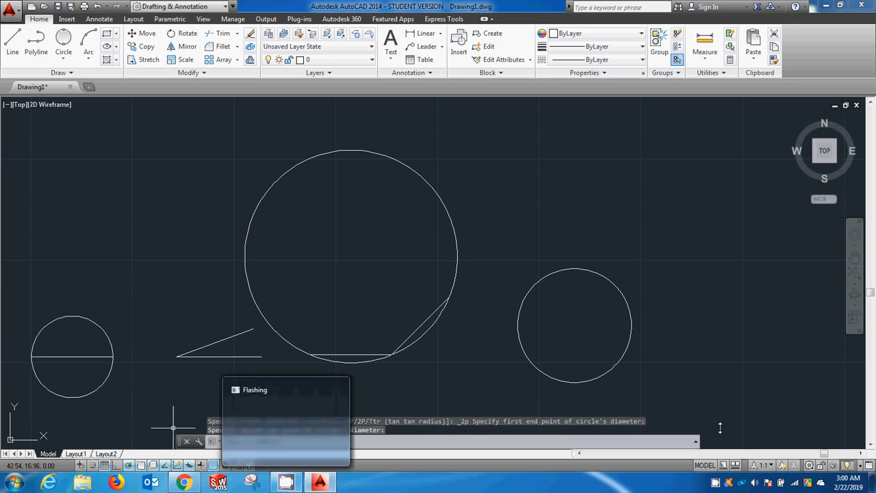
pyautogui.click(716, 483)
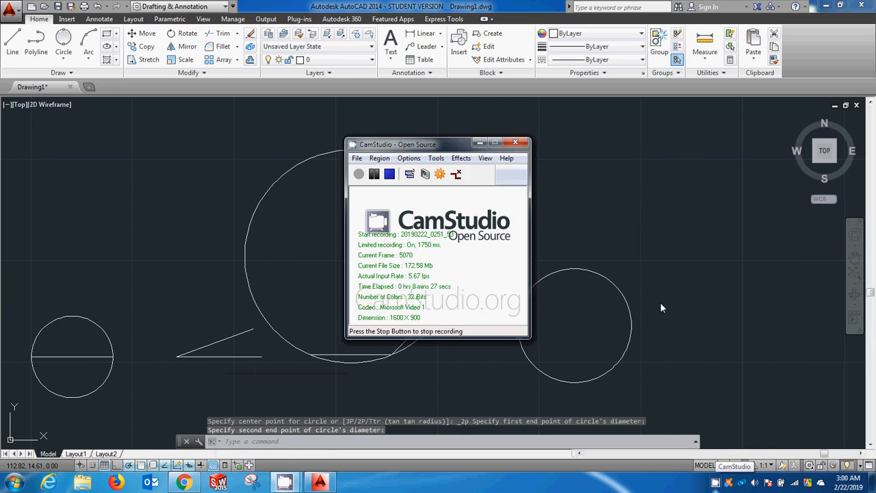
pyautogui.click(376, 177)
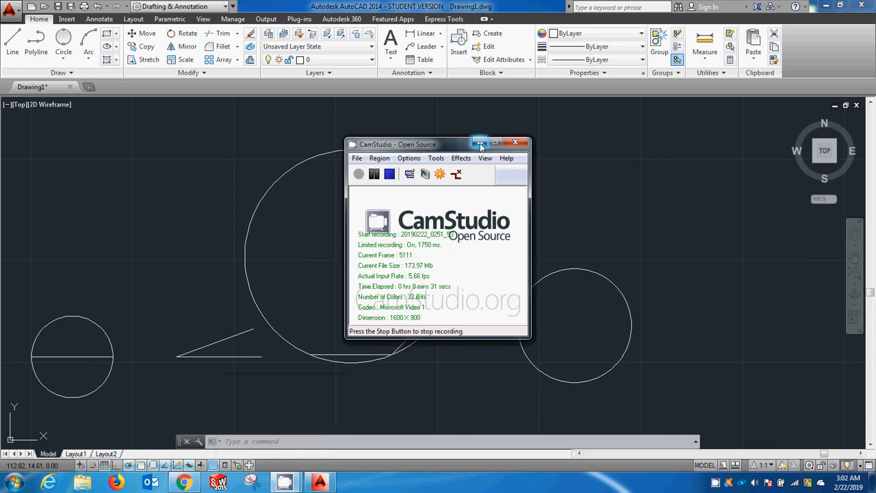
pyautogui.click(480, 144)
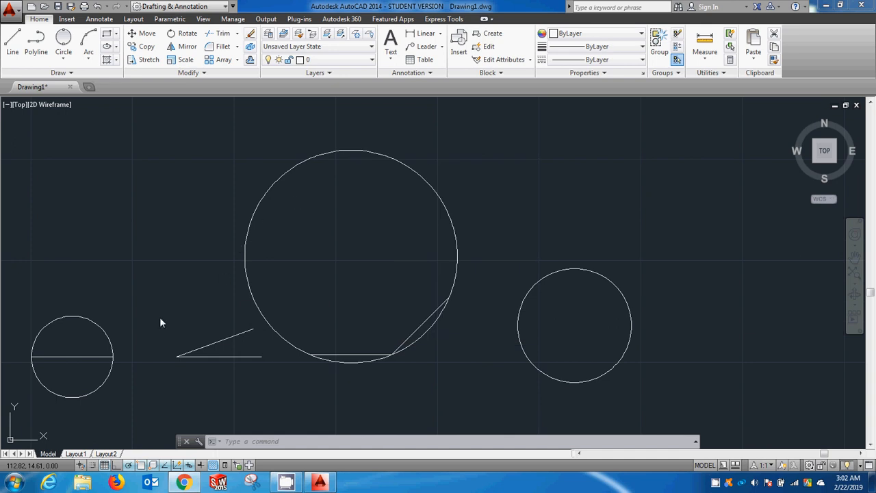